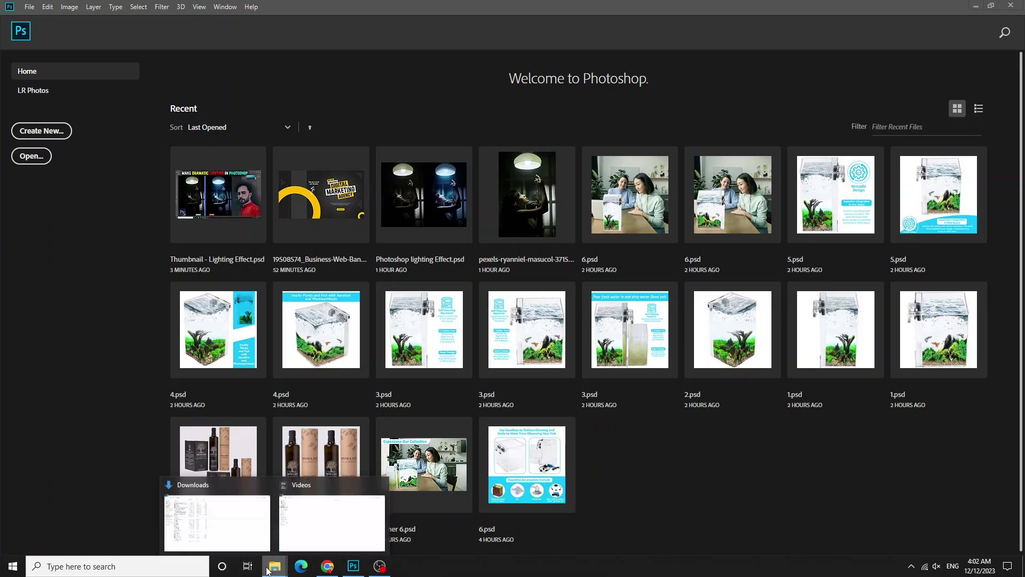
pyautogui.click(214, 513)
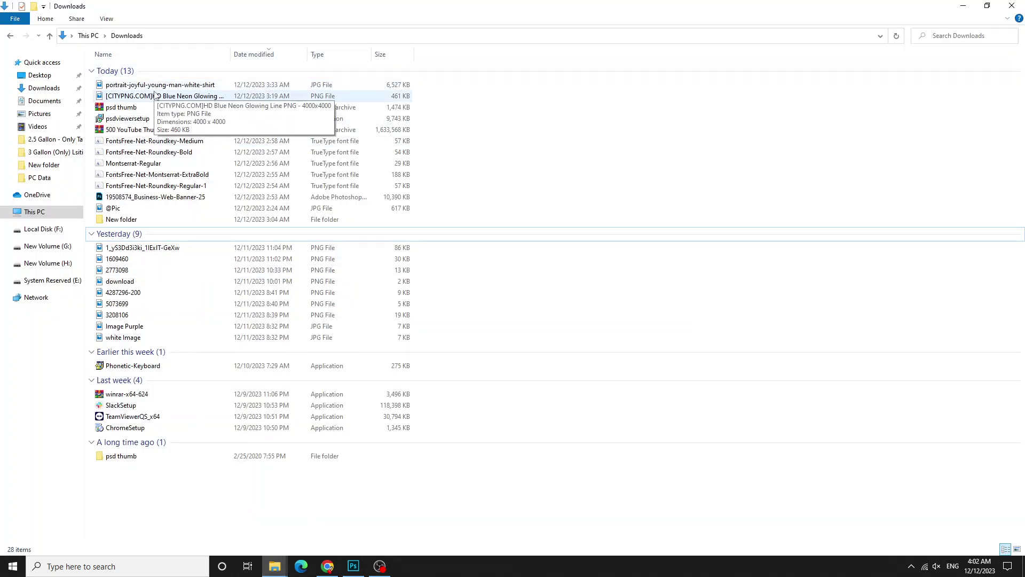
pyautogui.click(162, 213)
pyautogui.moveTo(161, 214); pyautogui.dragTo(358, 564)
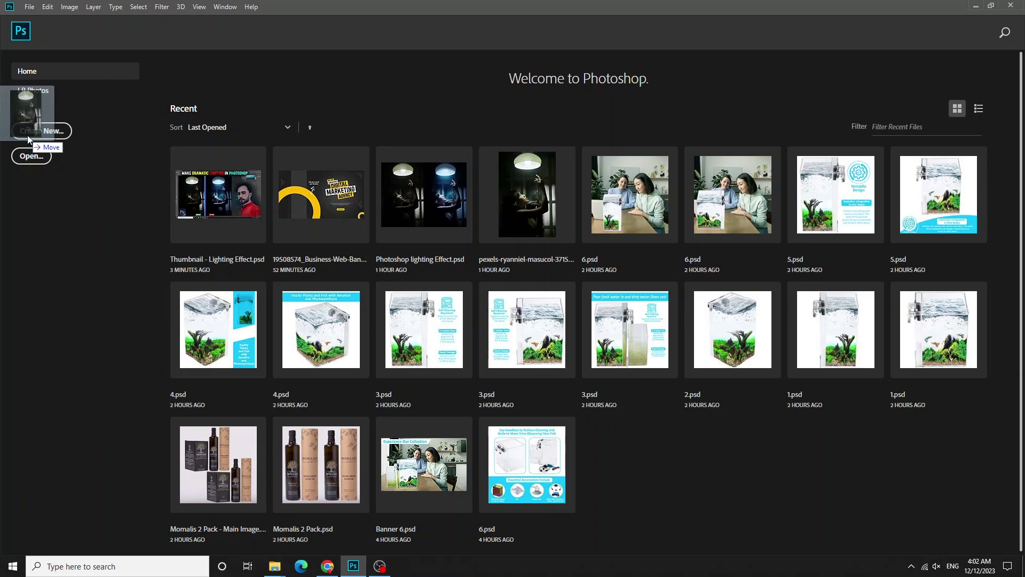
pyautogui.moveTo(358, 564); pyautogui.dragTo(41, 139)
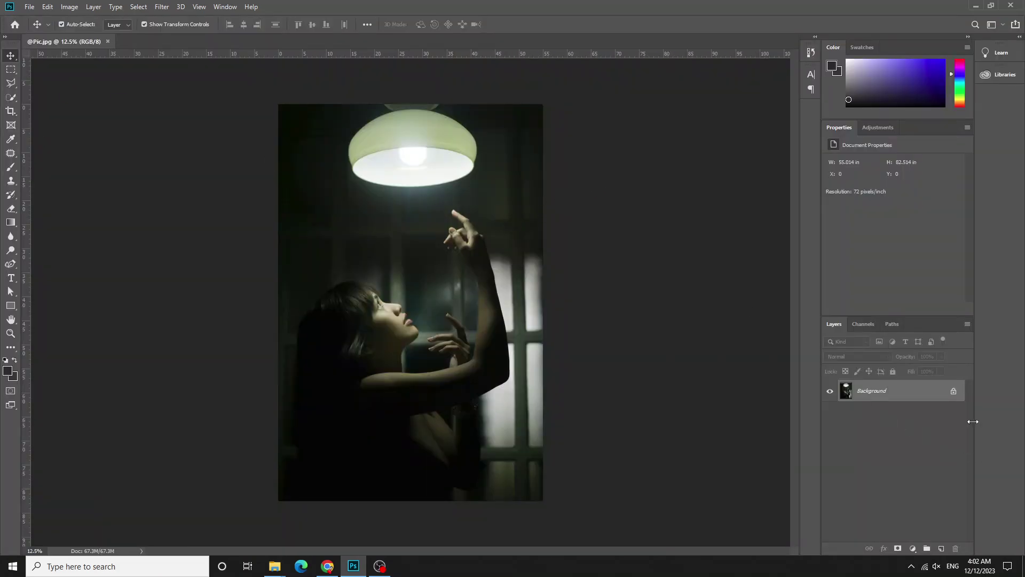
# Unlock the Background layer into an editable Layer 0
pyautogui.click(954, 391)
pyautogui.click(914, 548)
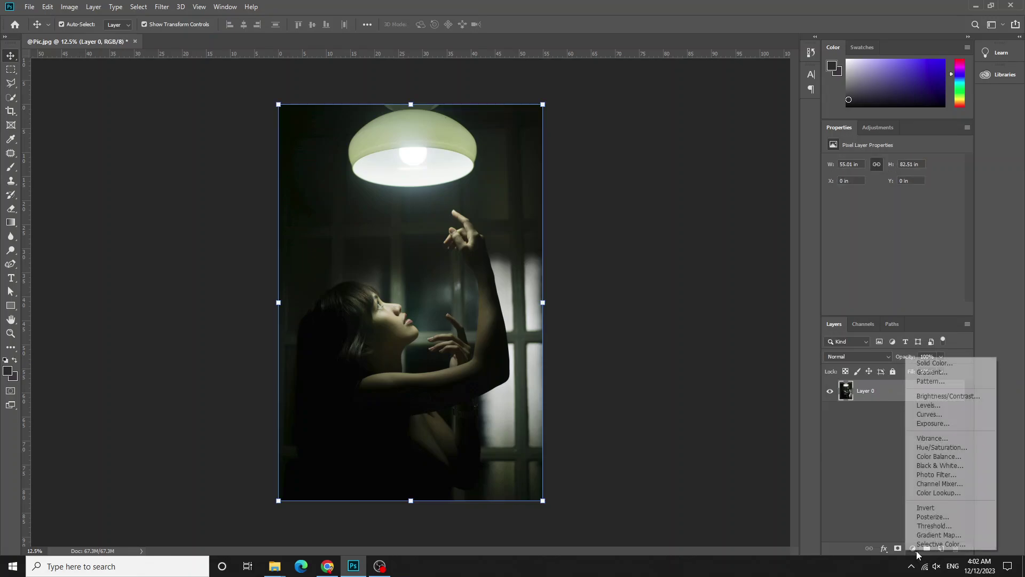
pyautogui.click(715, 345)
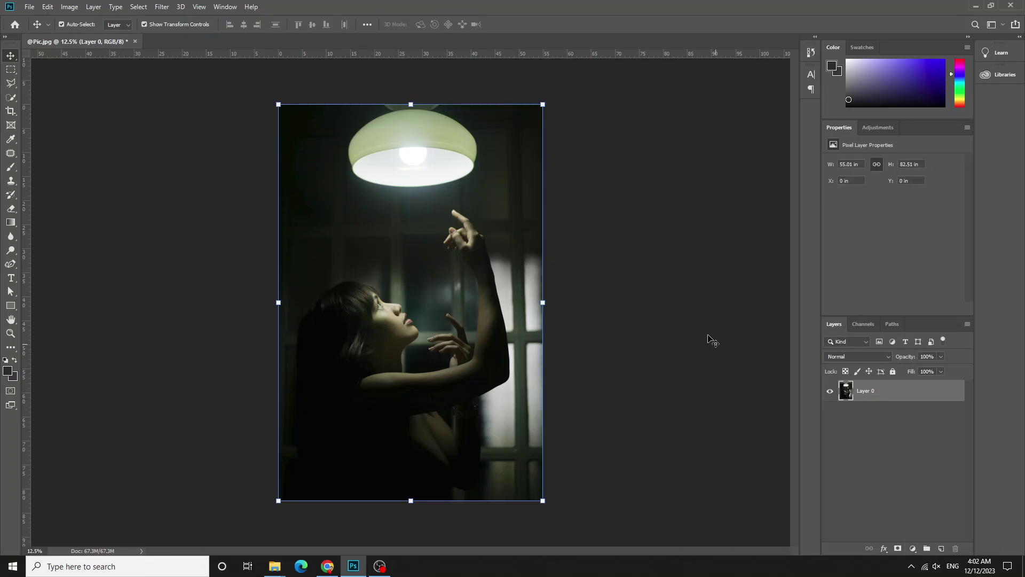
pyautogui.click(667, 257)
pyautogui.click(486, 194)
# Add a Color Lookup adjustment layer using the Moonlight.3DL preset
pyautogui.click(912, 549)
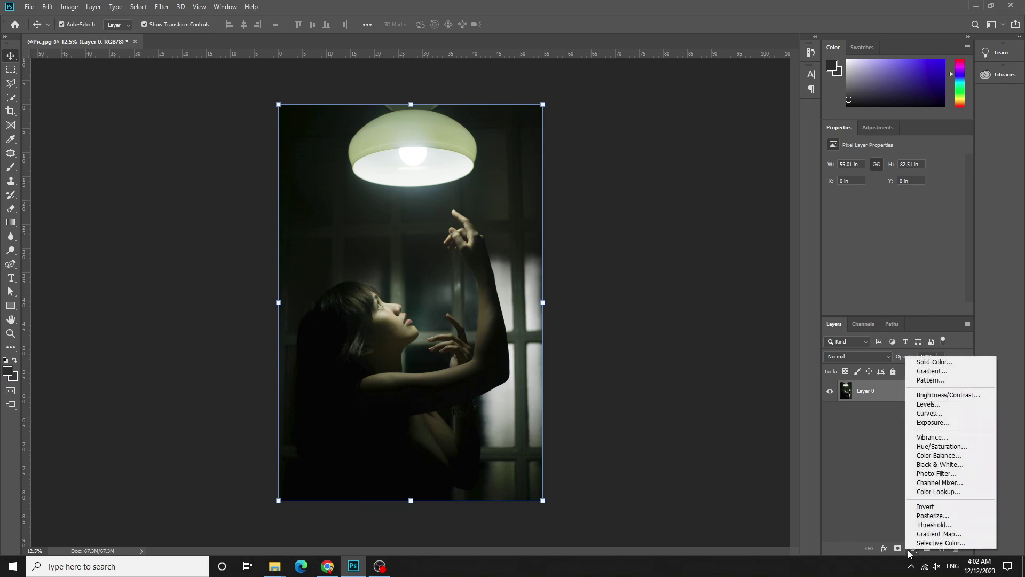
pyautogui.click(957, 491)
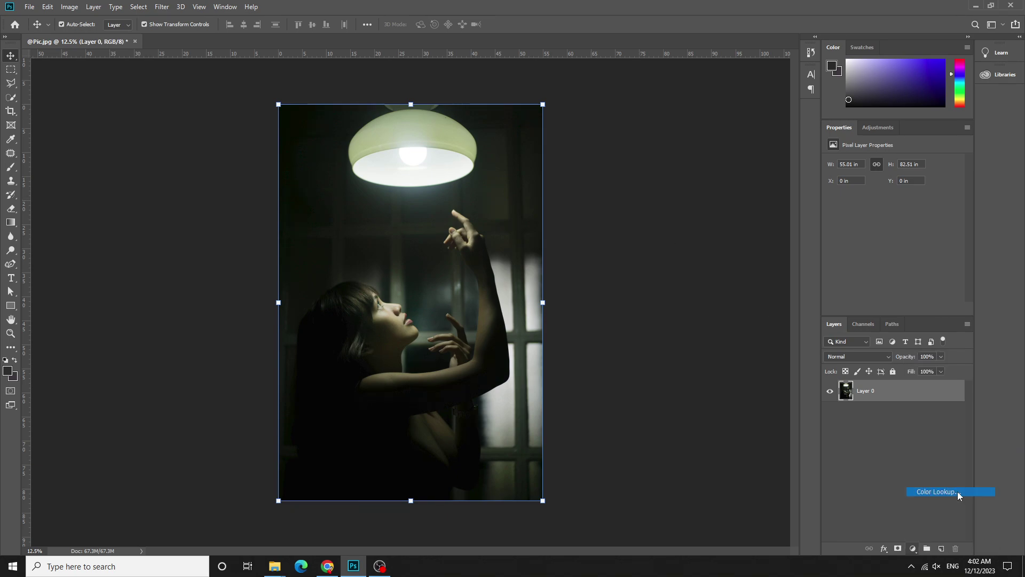
pyautogui.click(921, 165)
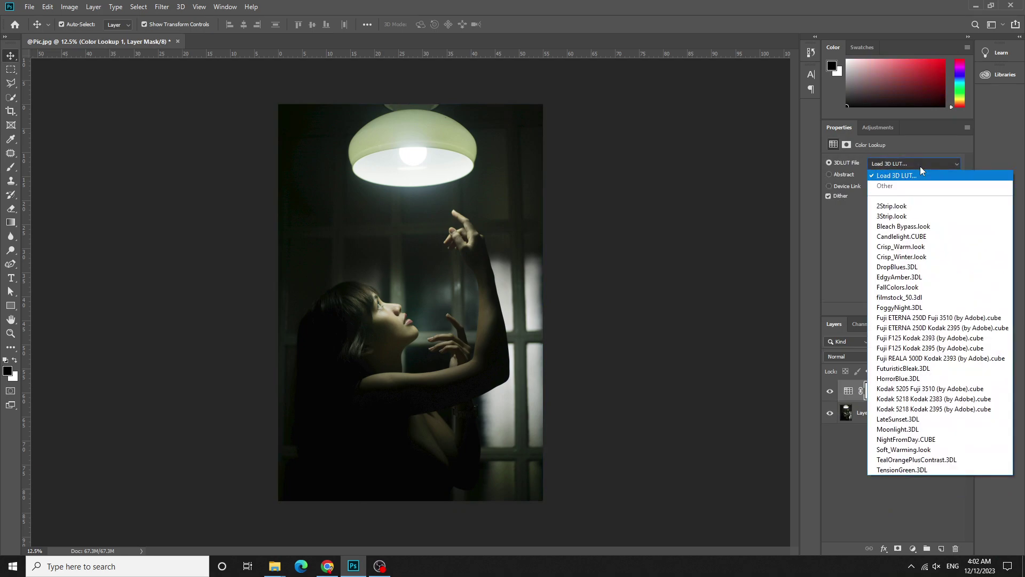
pyautogui.click(932, 429)
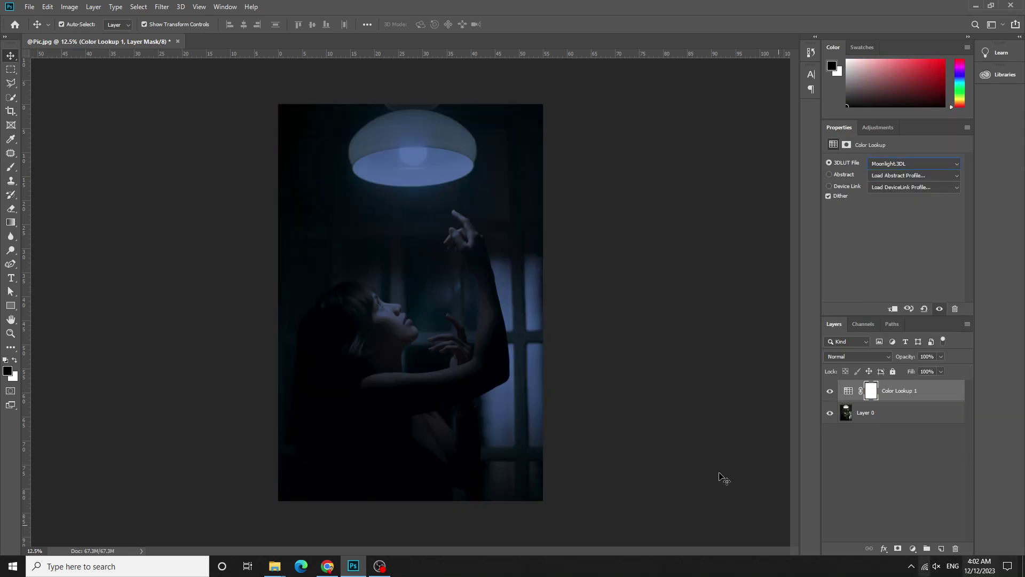
pyautogui.click(686, 228)
pyautogui.click(511, 232)
pyautogui.click(590, 213)
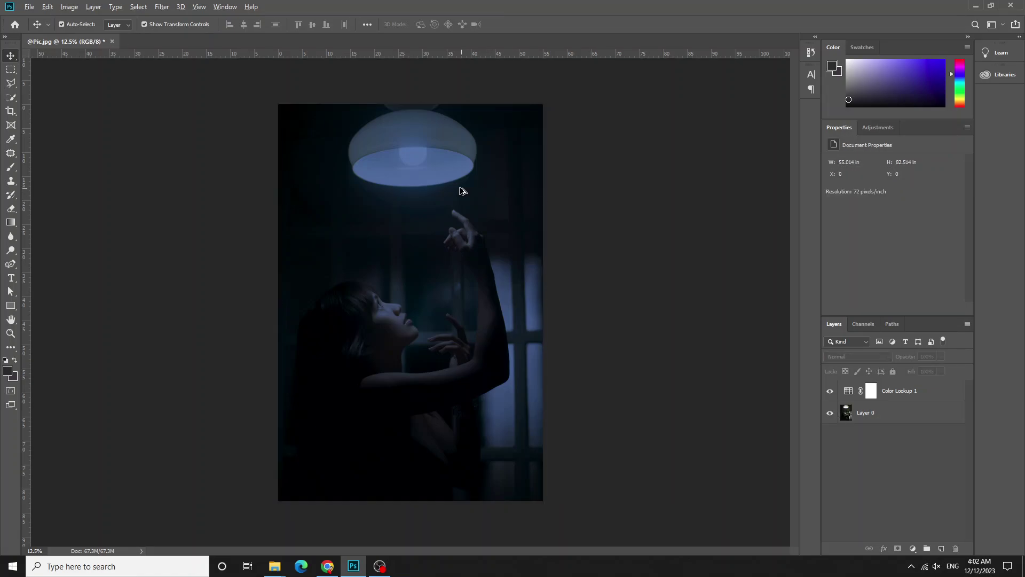
# Start a polygonal lasso beam outline at the lamp's left rim, running down its left side
pyautogui.scroll(1, 449, 184)
pyautogui.scroll(-1, 448, 184)
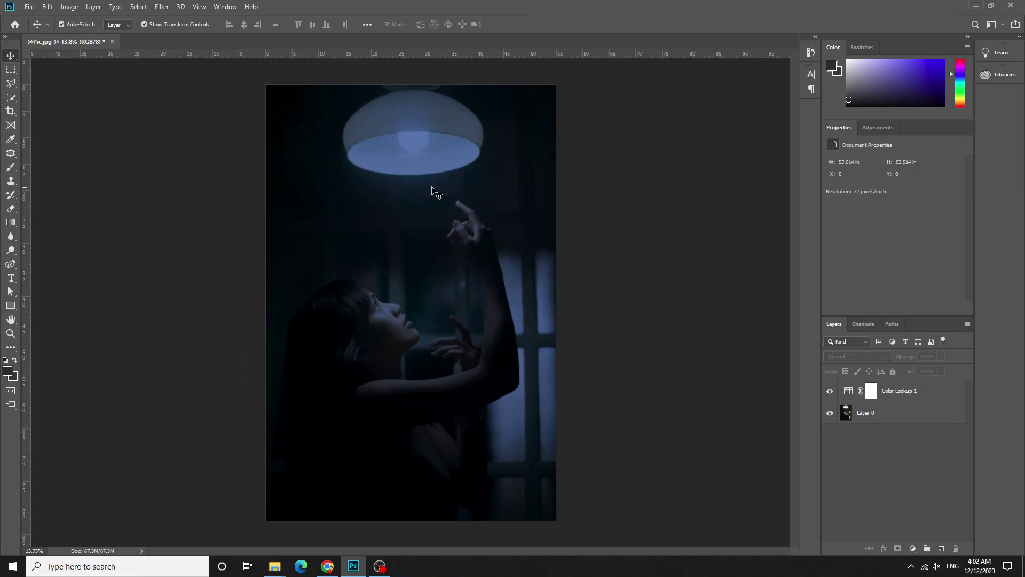
pyautogui.click(497, 199)
pyautogui.click(632, 193)
pyautogui.click(11, 83)
pyautogui.click(348, 155)
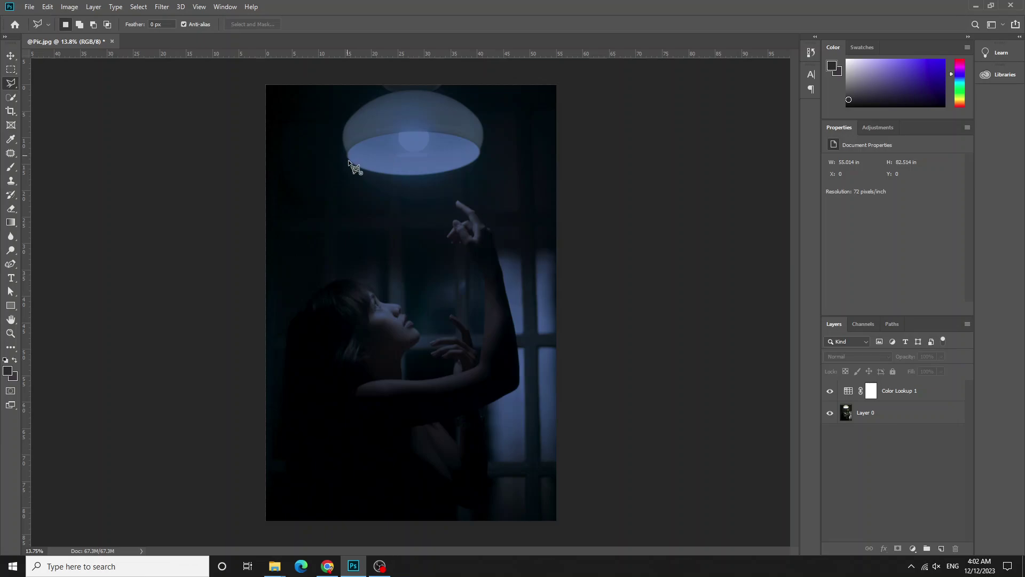
pyautogui.click(334, 263)
pyautogui.click(303, 385)
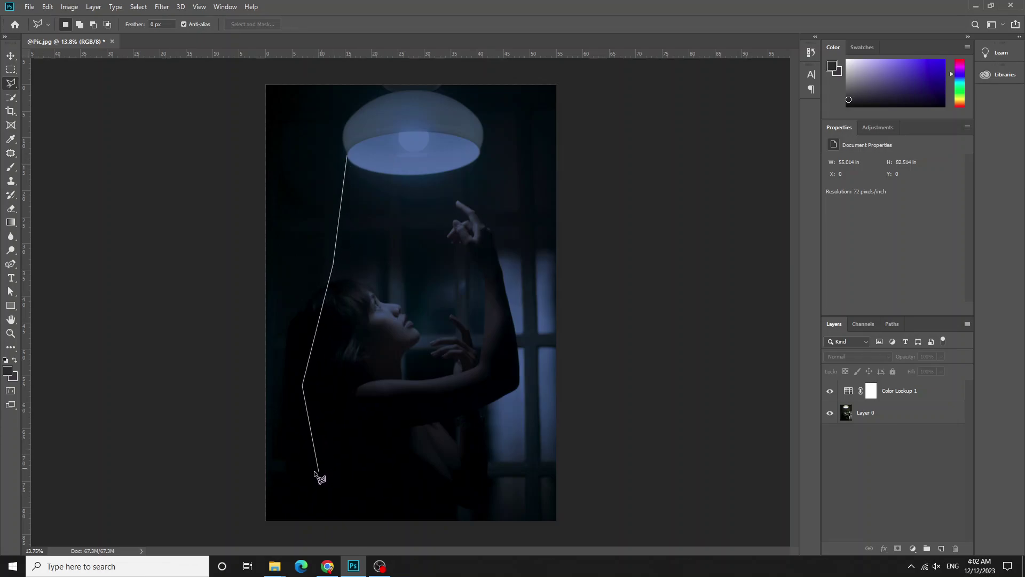
pyautogui.click(309, 474)
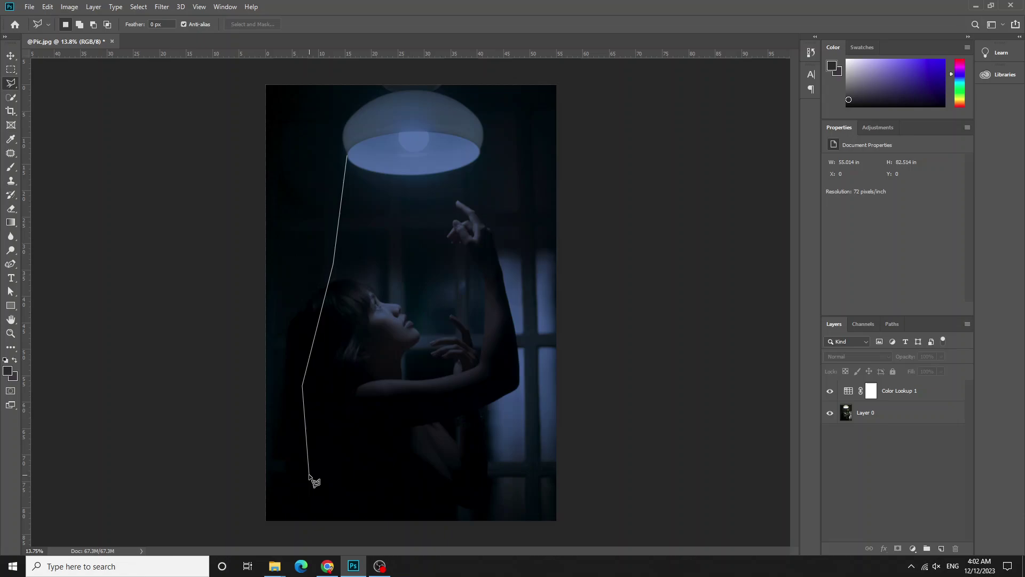
# Finish the beam outline across the bottom and up the right side, closing at the lamp rim
pyautogui.click(435, 475)
pyautogui.click(464, 497)
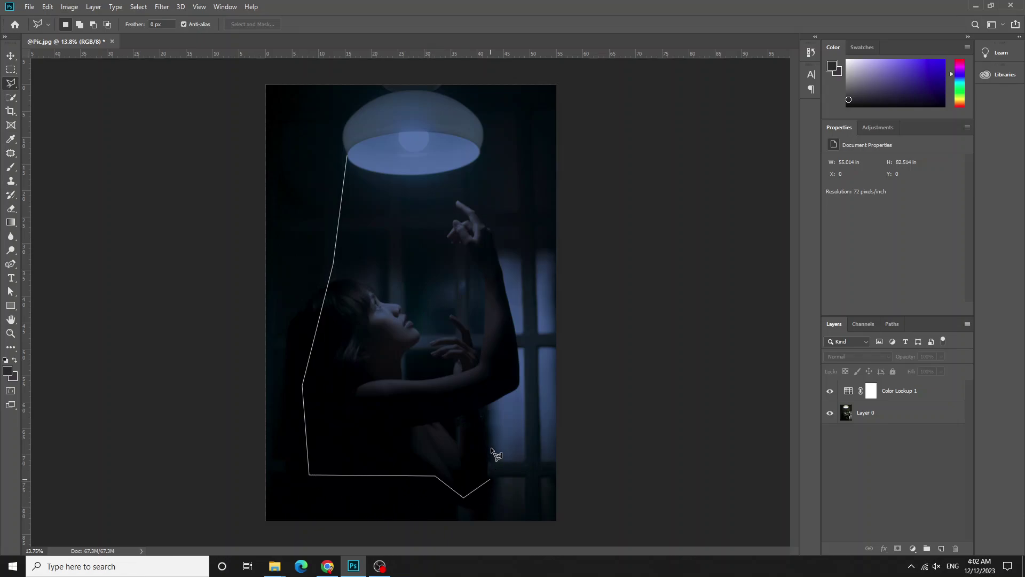
pyautogui.click(502, 385)
pyautogui.click(500, 266)
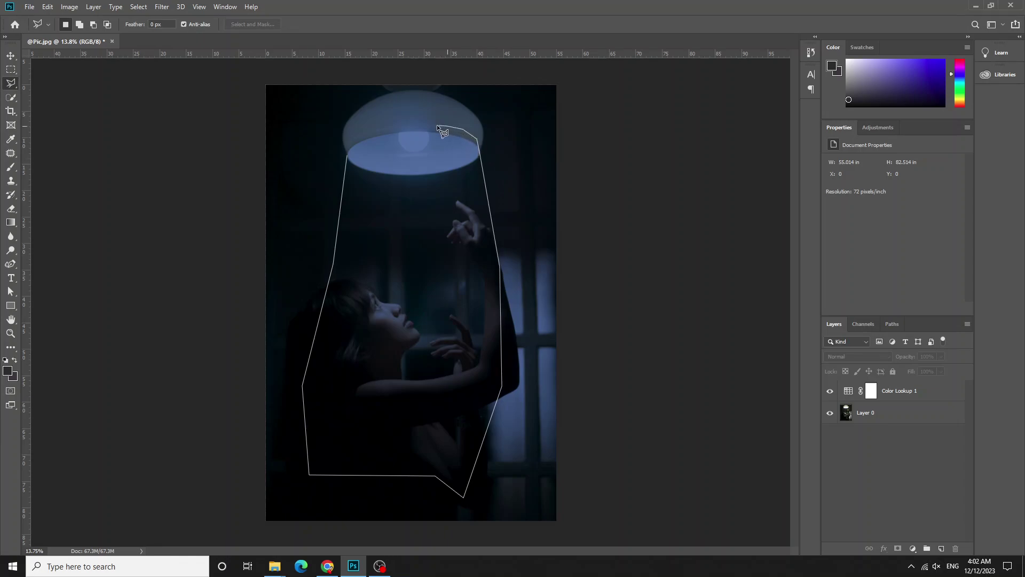
pyautogui.click(345, 148)
pyautogui.click(351, 158)
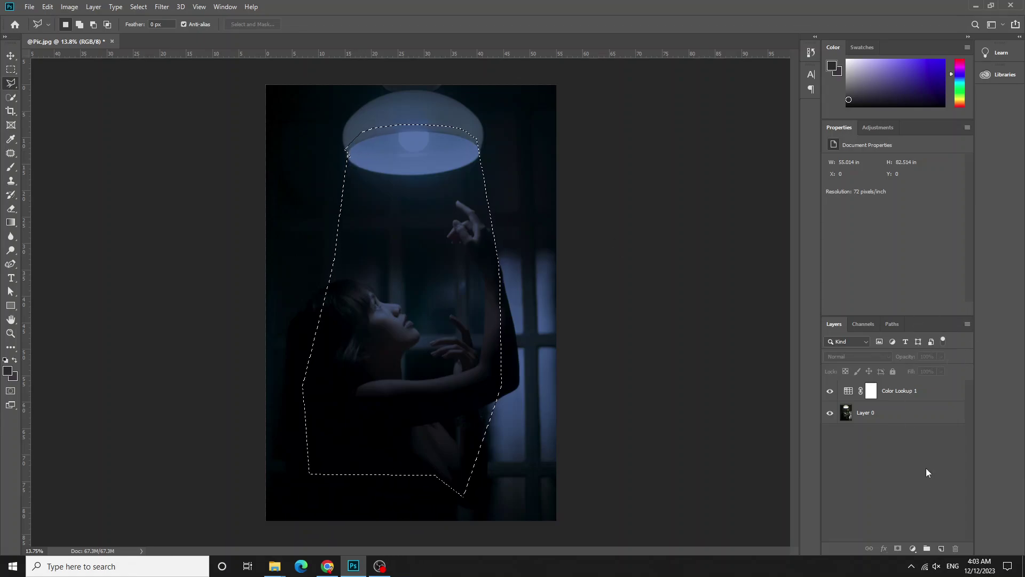
pyautogui.click(914, 548)
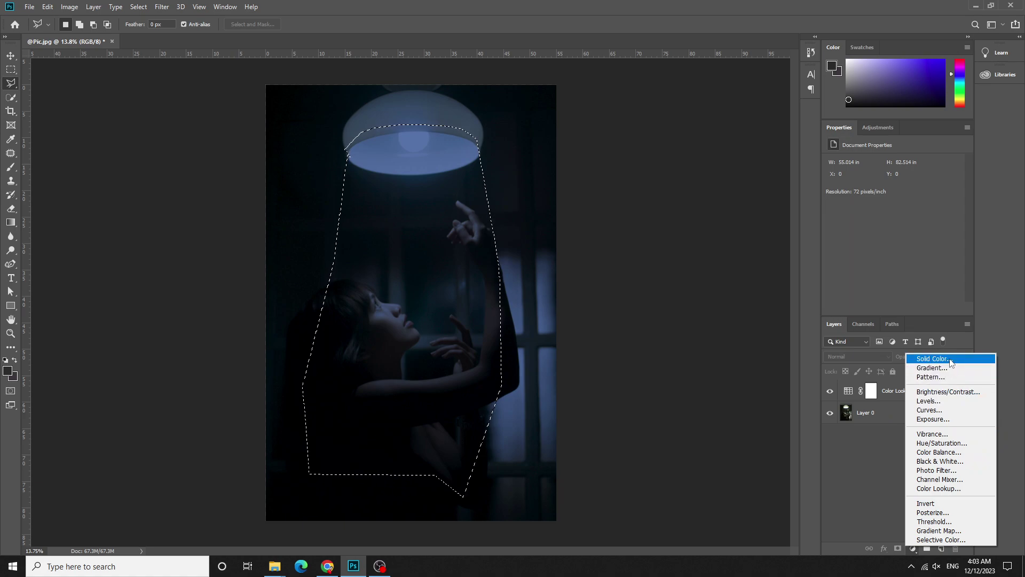
# Add a beam-masked Brightness/Contrast layer with Brightness 150 and Contrast -50
pyautogui.click(954, 393)
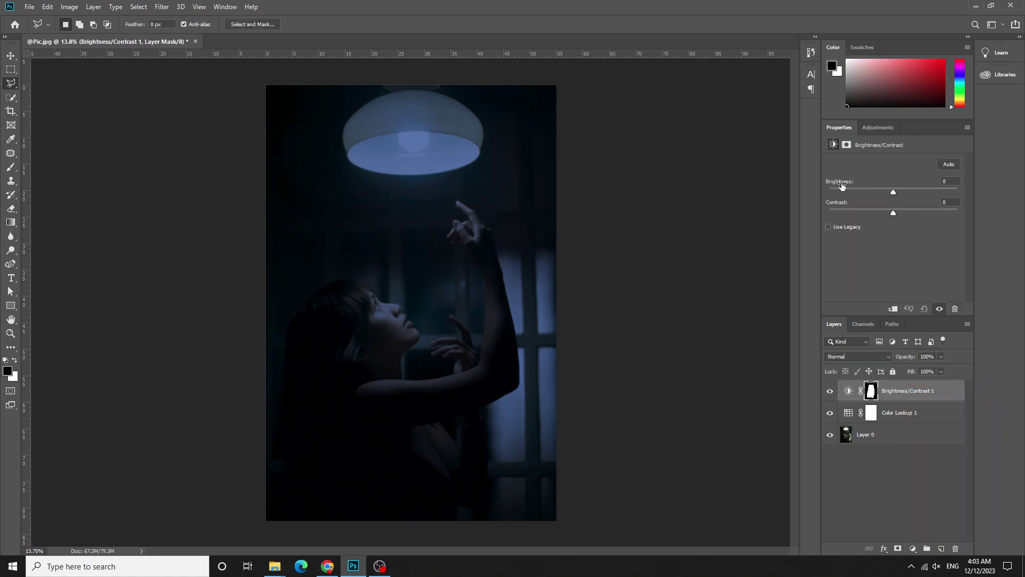
pyautogui.moveTo(842, 185); pyautogui.dragTo(972, 189)
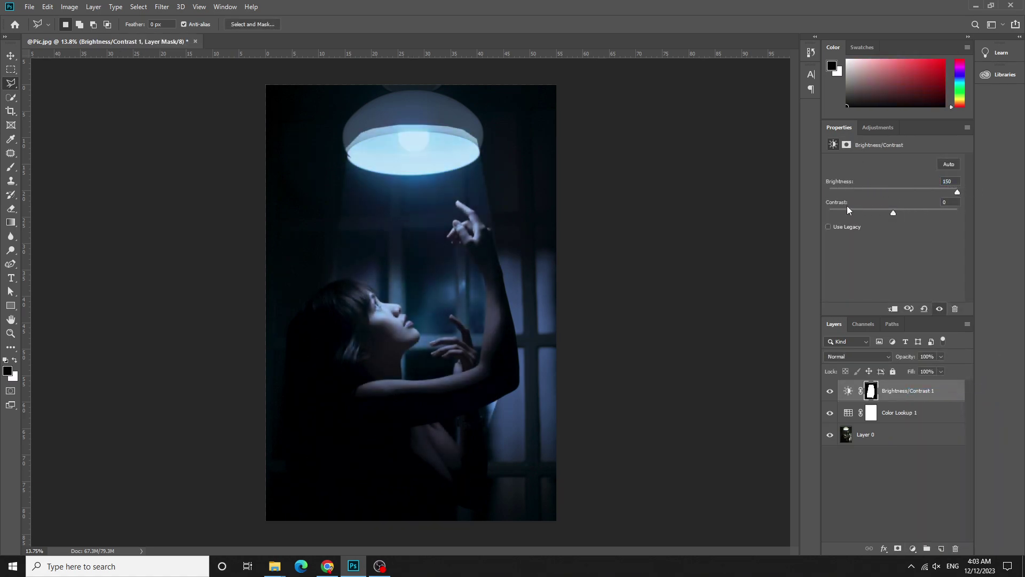
pyautogui.moveTo(844, 207); pyautogui.dragTo(790, 206)
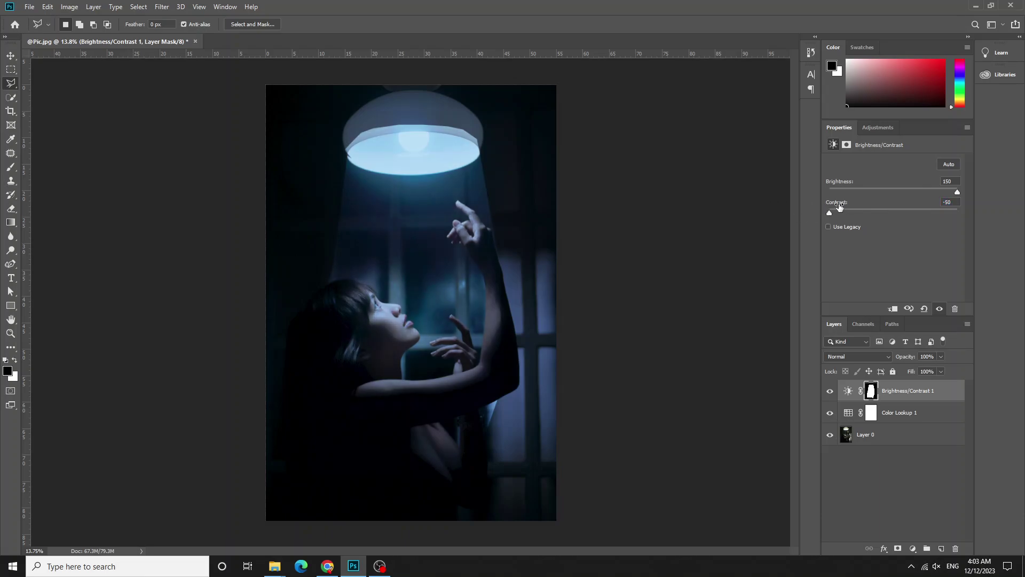
# Duplicate the Brightness/Contrast 1 layer
pyautogui.rightClick(919, 398)
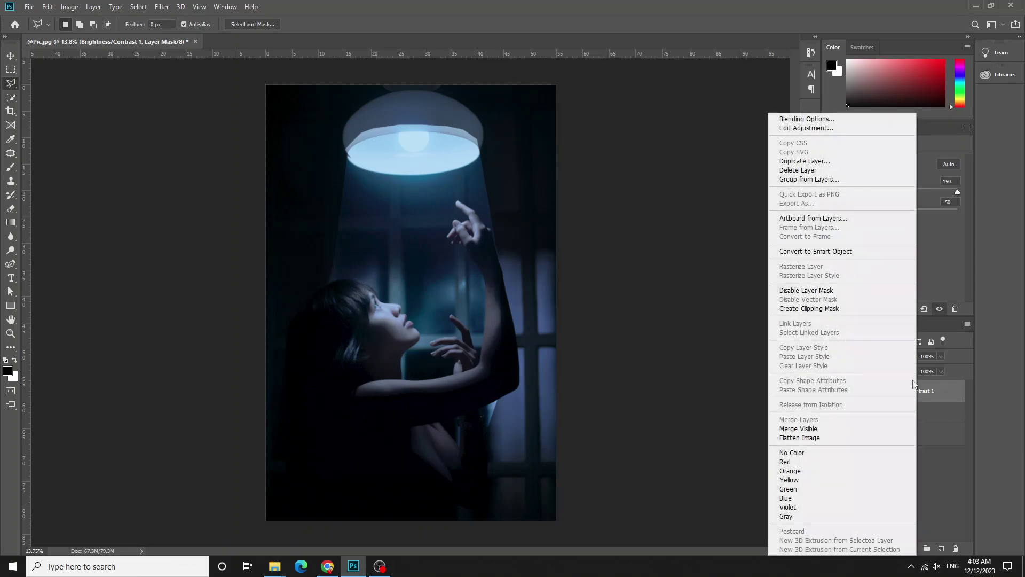
pyautogui.click(828, 162)
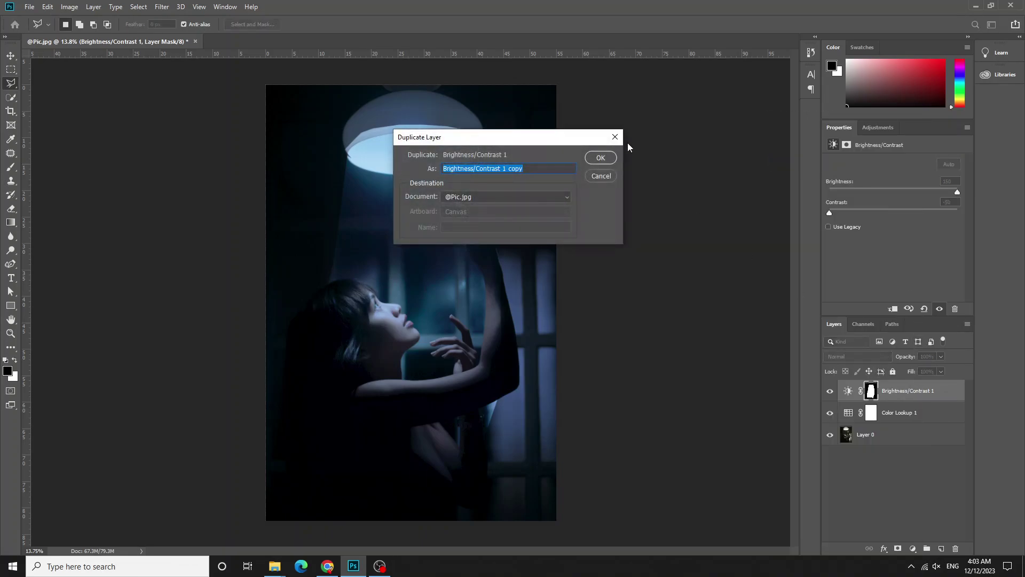
pyautogui.click(609, 158)
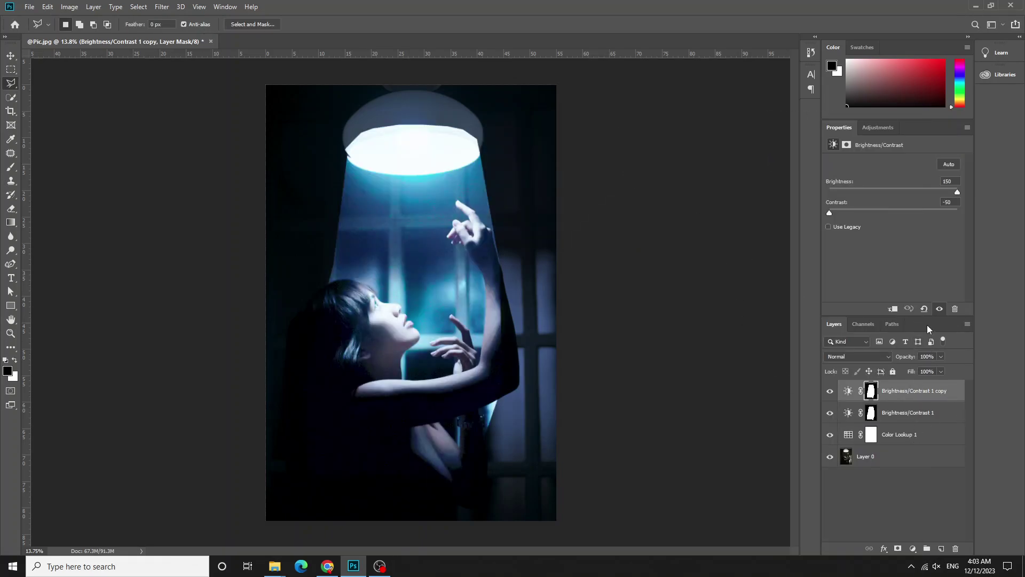
# Feather the Brightness/Contrast 1 copy's mask to about 145 px
pyautogui.click(927, 419)
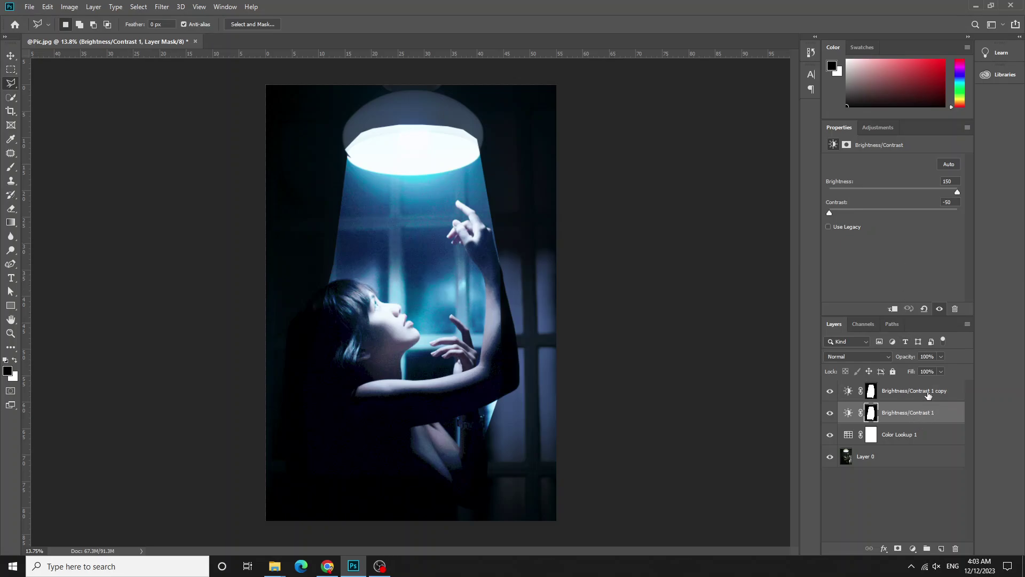
pyautogui.click(928, 396)
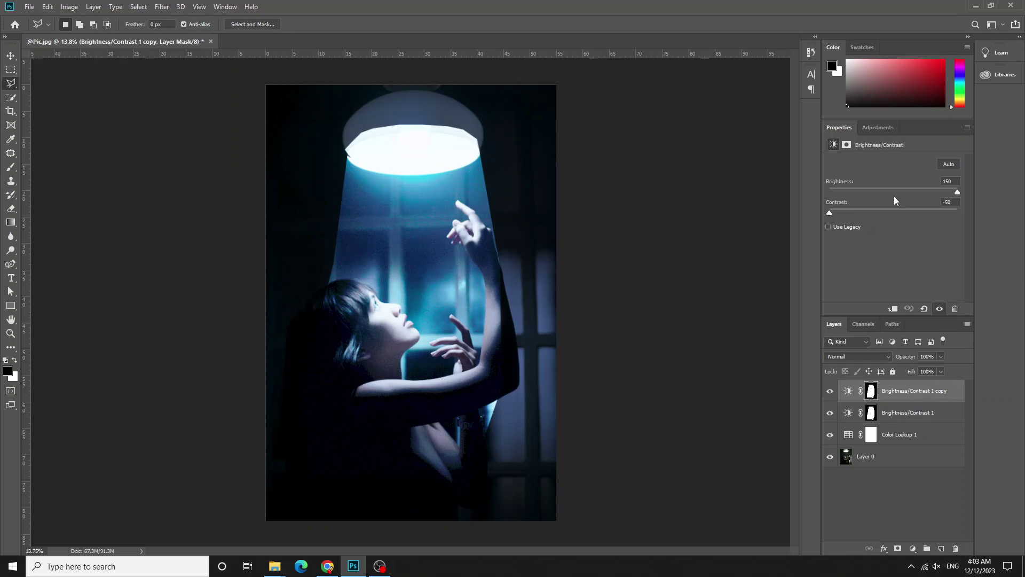
pyautogui.click(872, 392)
pyautogui.moveTo(830, 231); pyautogui.dragTo(922, 231)
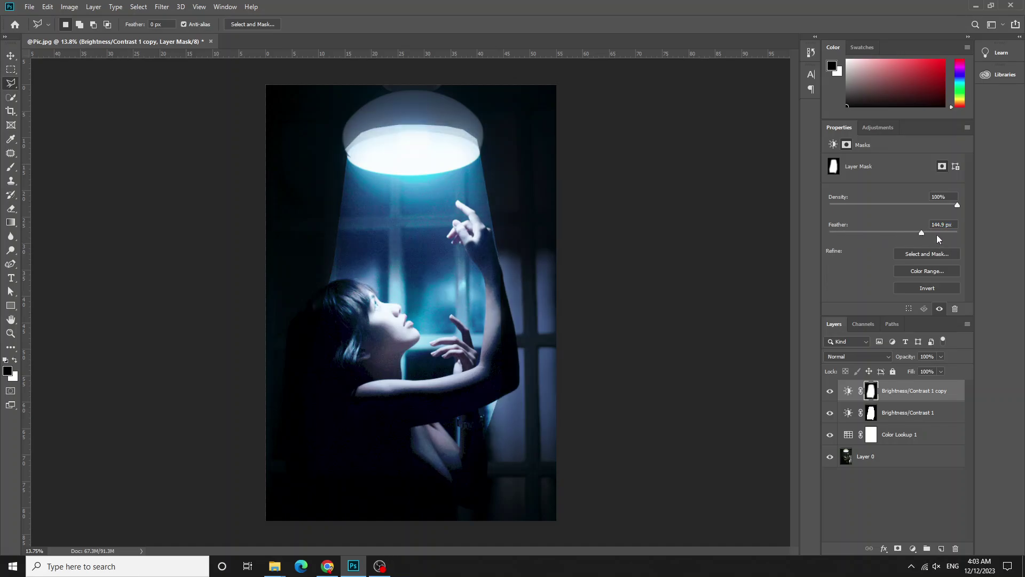
# Delete the Brightness/Contrast 1 copy and feather the original beam mask to about 57 px
pyautogui.click(955, 411)
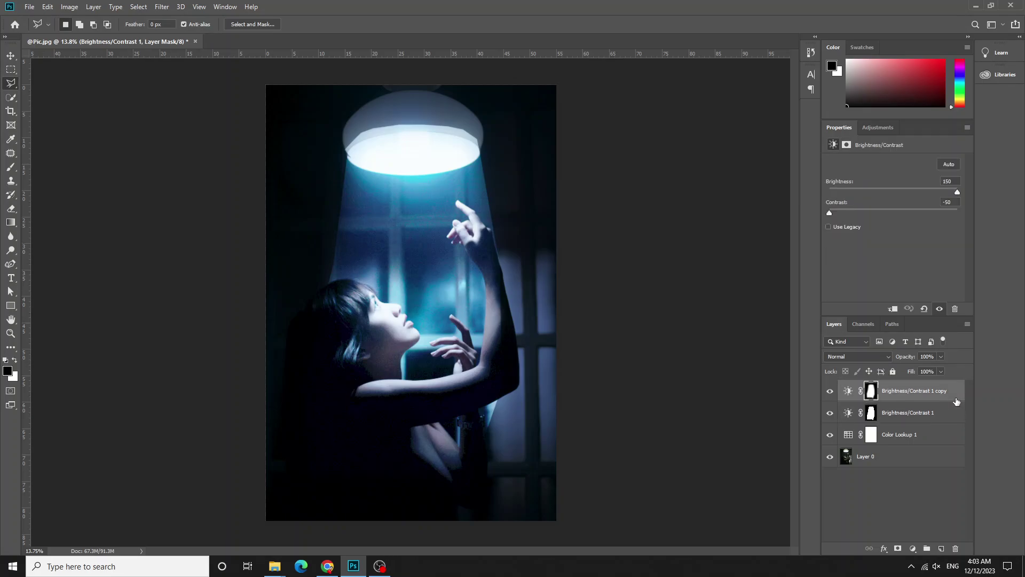
pyautogui.hotkey('ctrl', 'z')
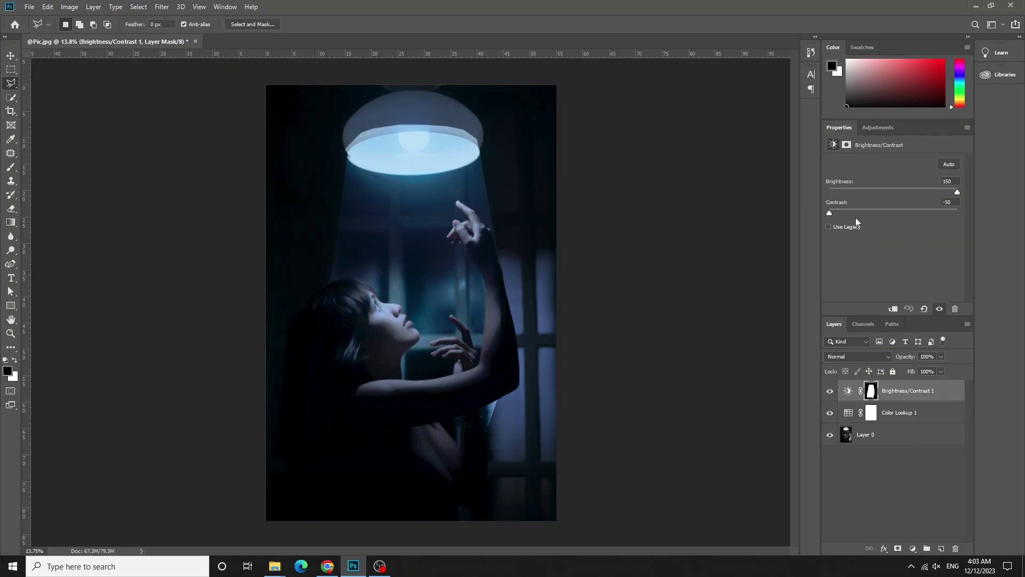
pyautogui.click(921, 414)
pyautogui.click(872, 393)
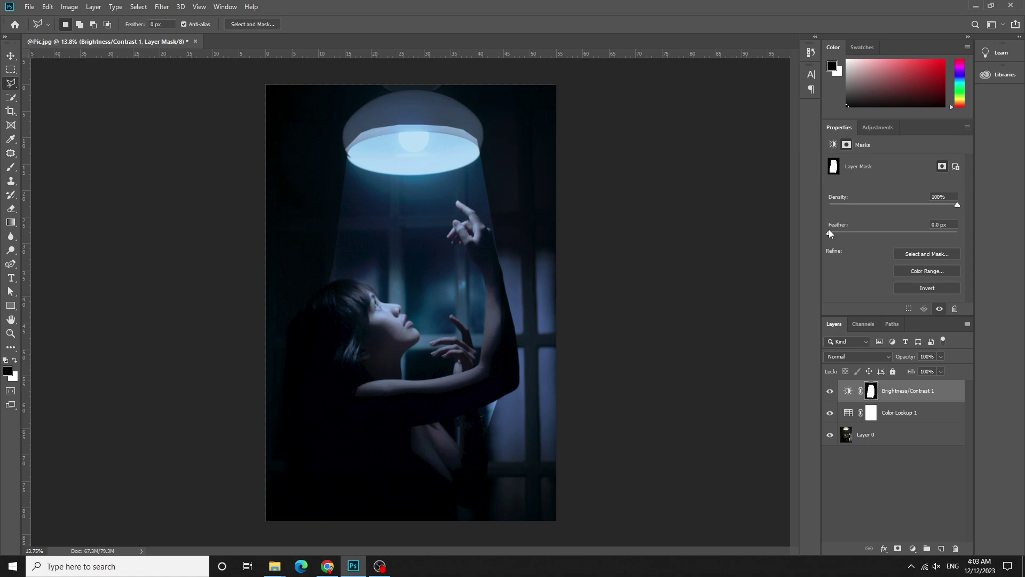
pyautogui.moveTo(831, 235); pyautogui.dragTo(892, 233)
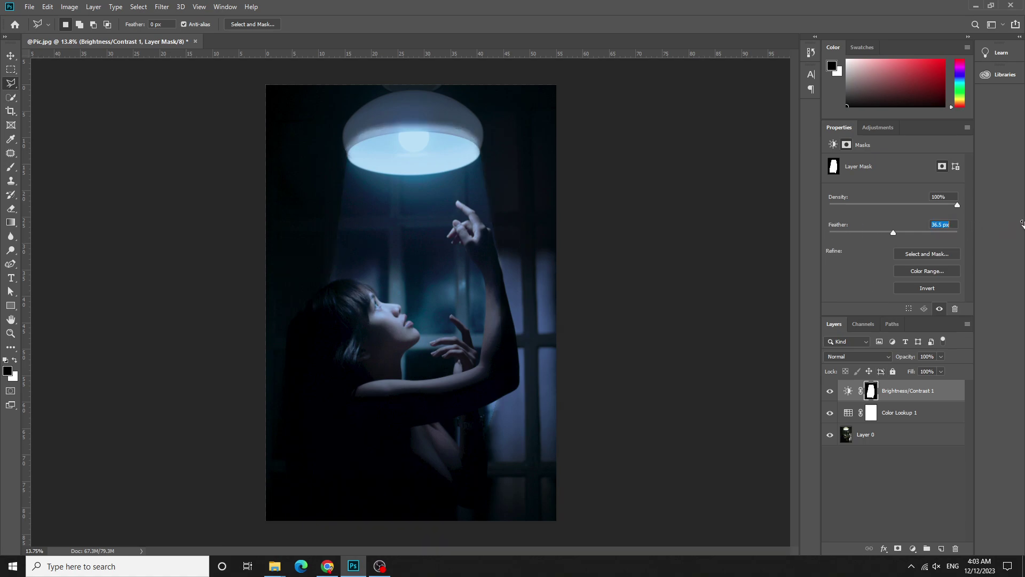
pyautogui.moveTo(855, 230)
pyautogui.mouseDown()
pyautogui.moveTo(961, 229)
pyautogui.moveTo(934, 225)
pyautogui.mouseUp()
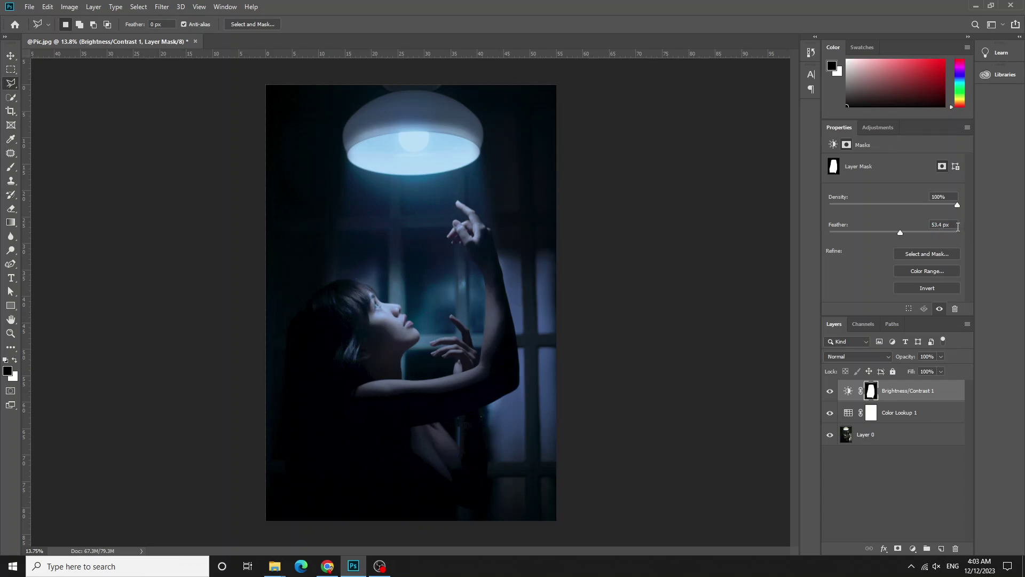
pyautogui.moveTo(837, 225); pyautogui.dragTo(858, 224)
# Duplicate Brightness/Contrast 1 into a copy whose mask keeps the 57.1 px feather
pyautogui.click(849, 390)
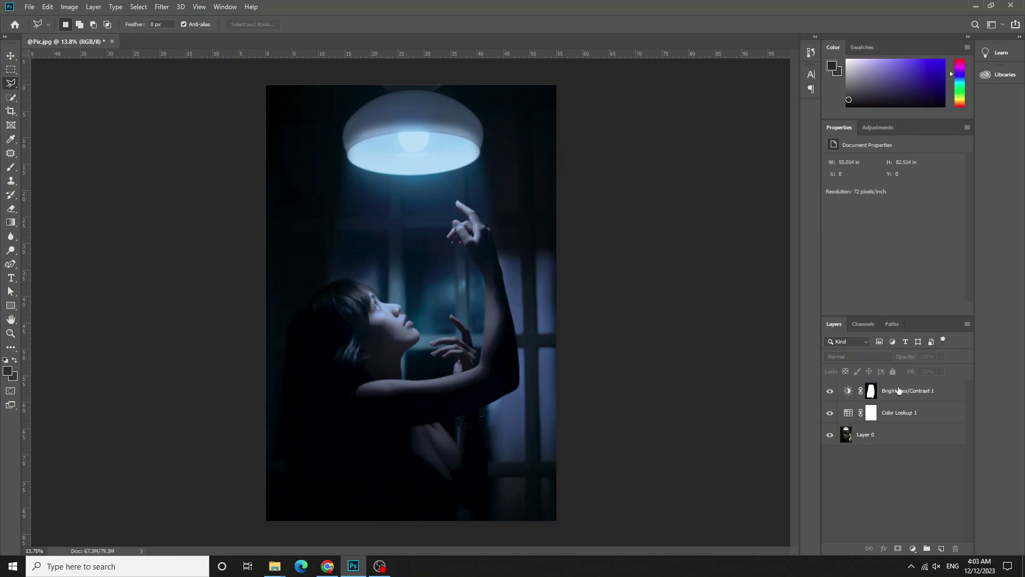
pyautogui.rightClick(897, 395)
pyautogui.click(806, 162)
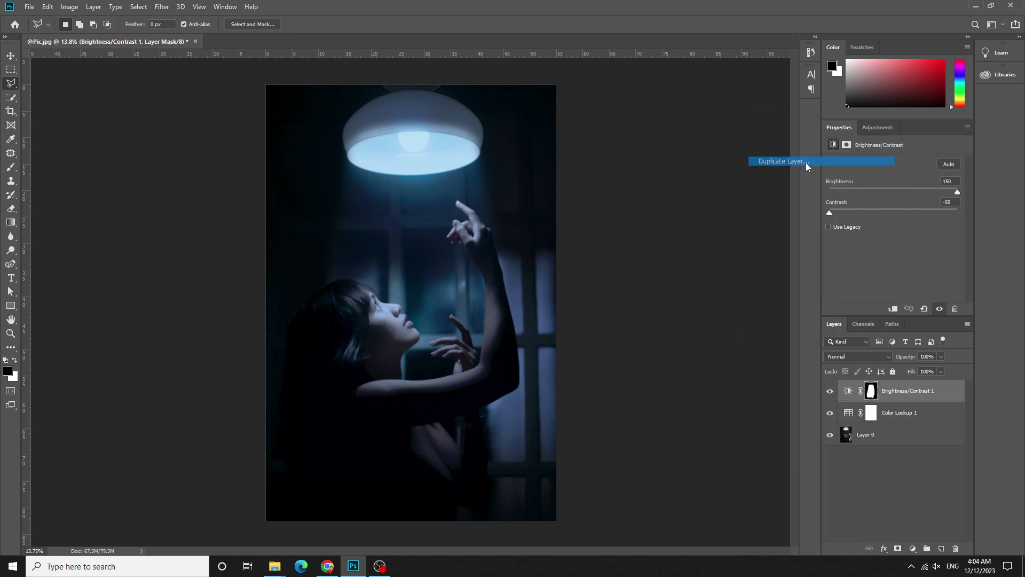
pyautogui.click(609, 159)
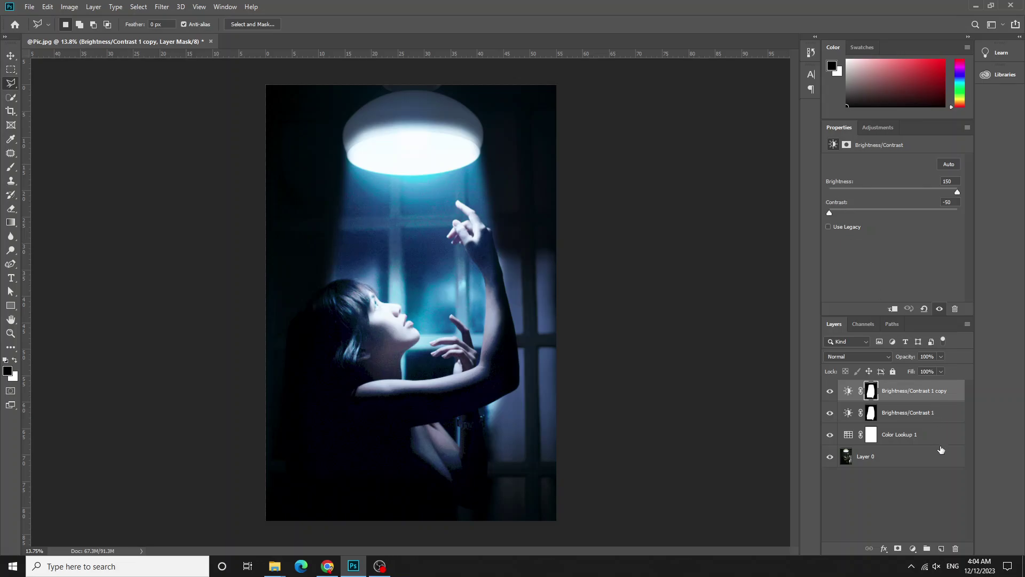
pyautogui.click(871, 392)
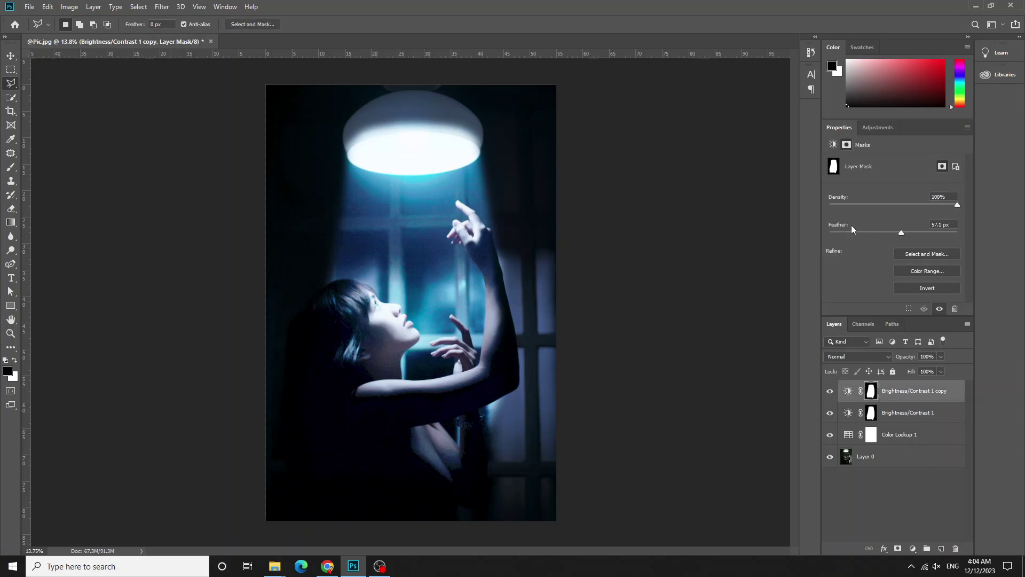
pyautogui.click(893, 391)
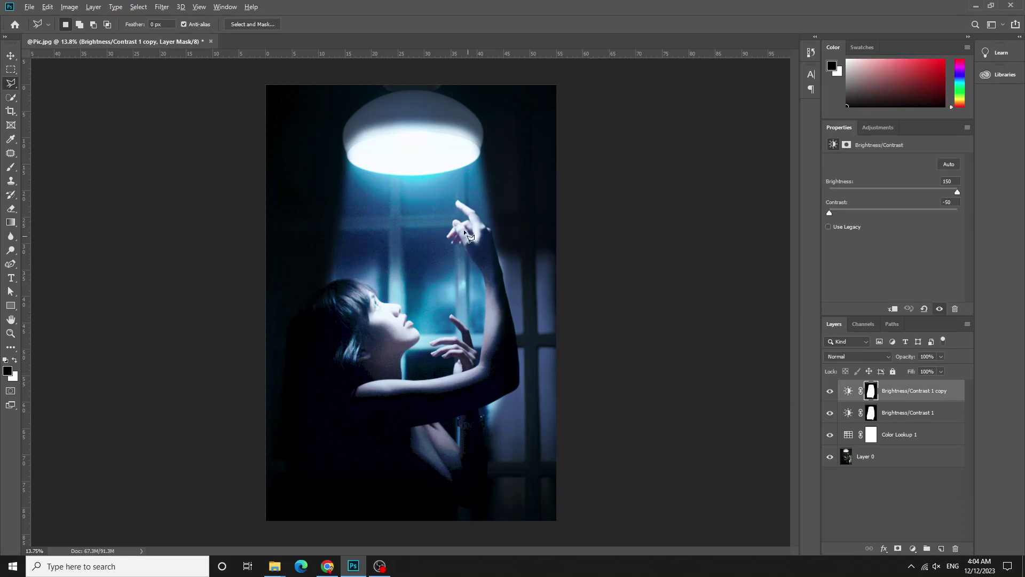
# Transform the copy's mask to roughly half width for a narrow bright core
pyautogui.hotkey('alt', 'shift')
pyautogui.hotkey('ctrl', 't')
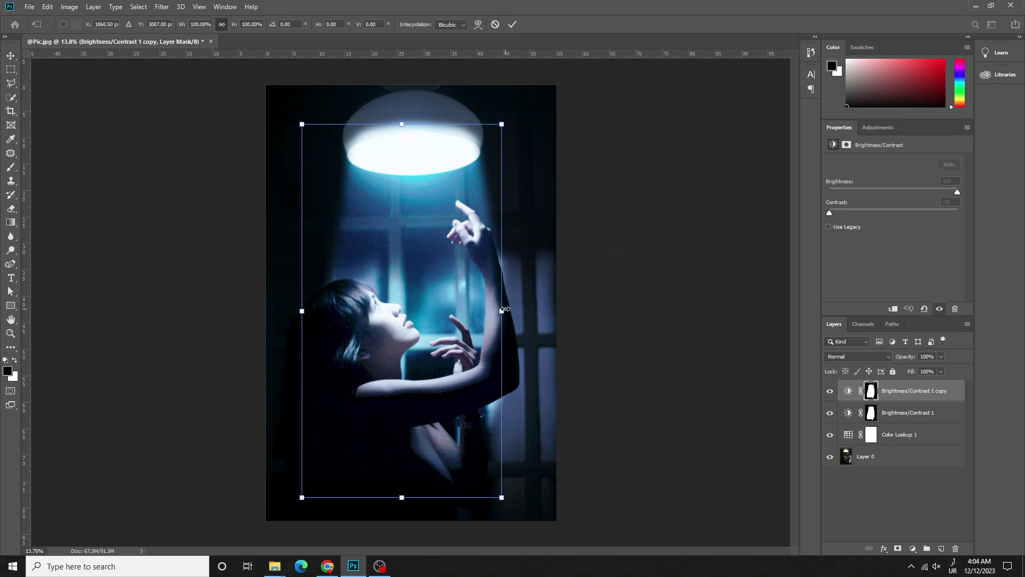
pyautogui.moveTo(501, 309); pyautogui.dragTo(459, 302)
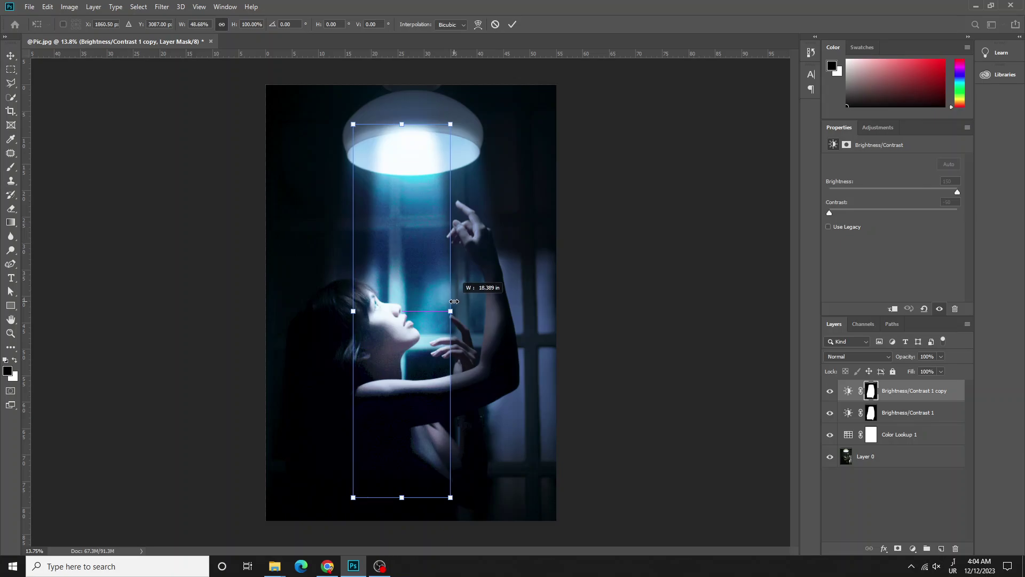
pyautogui.press('Return')
pyautogui.press('l')
pyautogui.click(435, 253)
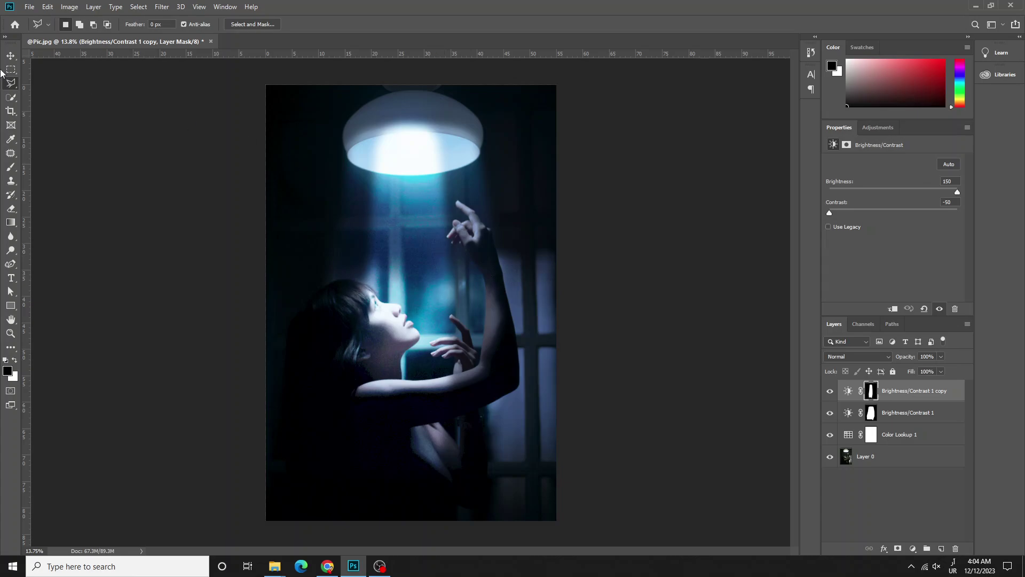
# Feather the copy's narrowed mask to about 407 px so the core blends into the beam
pyautogui.click(10, 56)
pyautogui.click(930, 417)
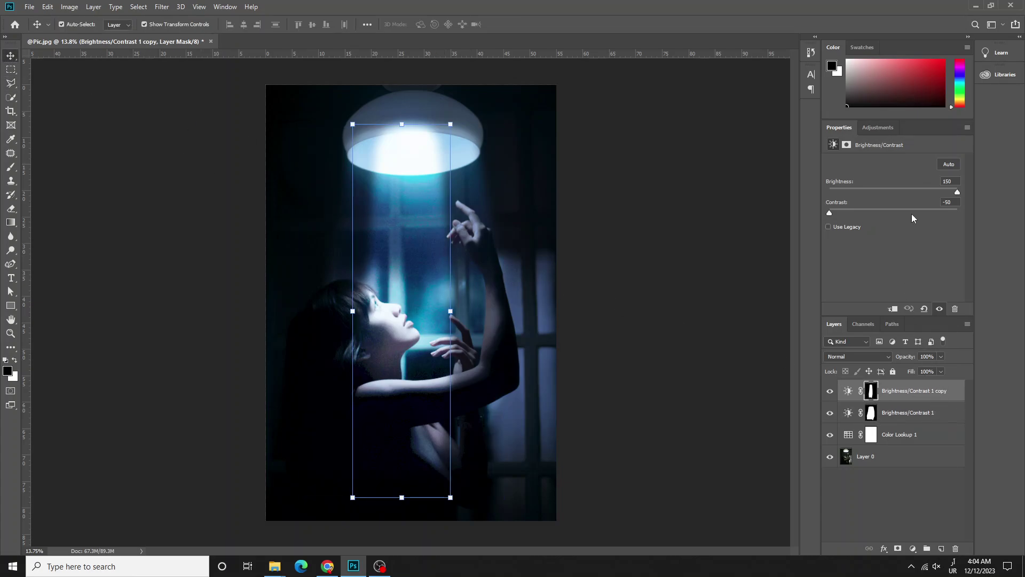
pyautogui.click(871, 390)
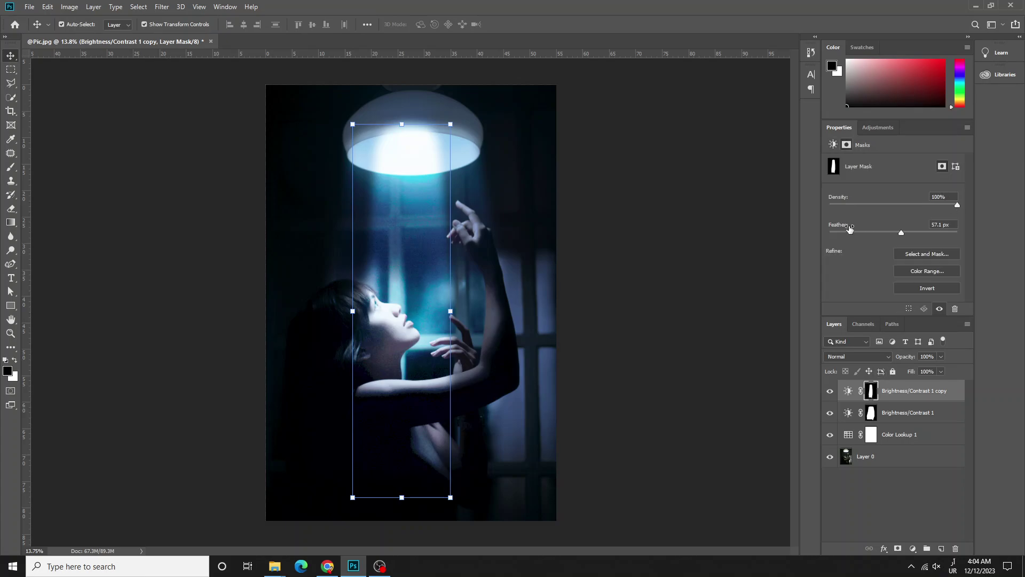
pyautogui.moveTo(849, 229); pyautogui.dragTo(909, 230)
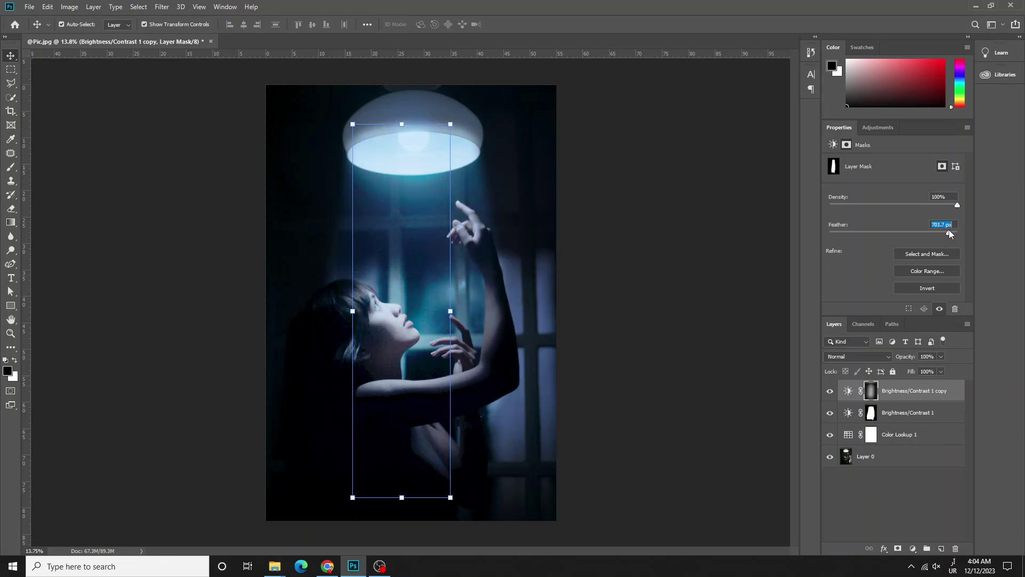
pyautogui.moveTo(943, 233); pyautogui.dragTo(938, 235)
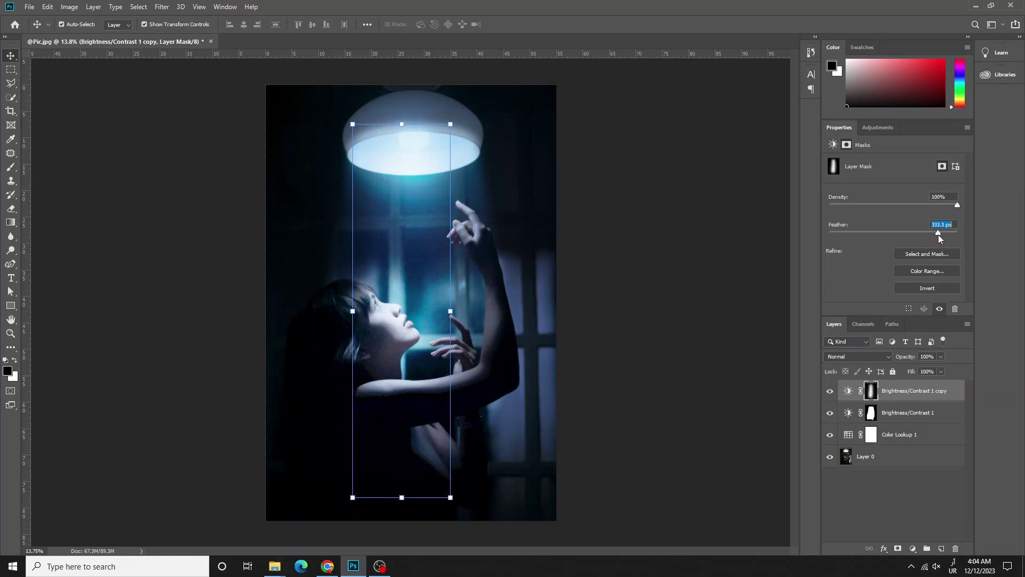
pyautogui.moveTo(938, 235); pyautogui.dragTo(942, 235)
pyautogui.moveTo(947, 235); pyautogui.dragTo(948, 235)
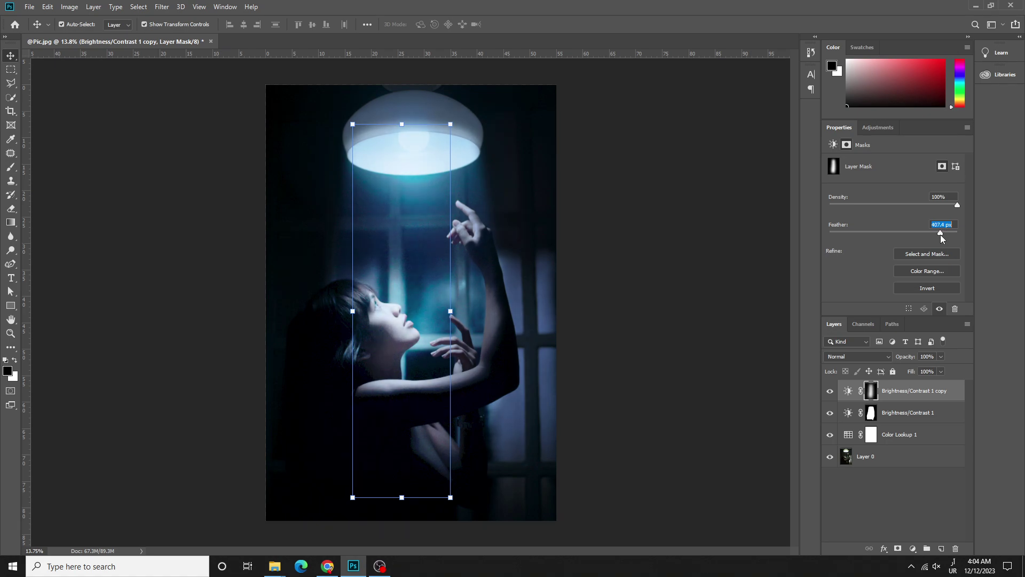
pyautogui.click(583, 312)
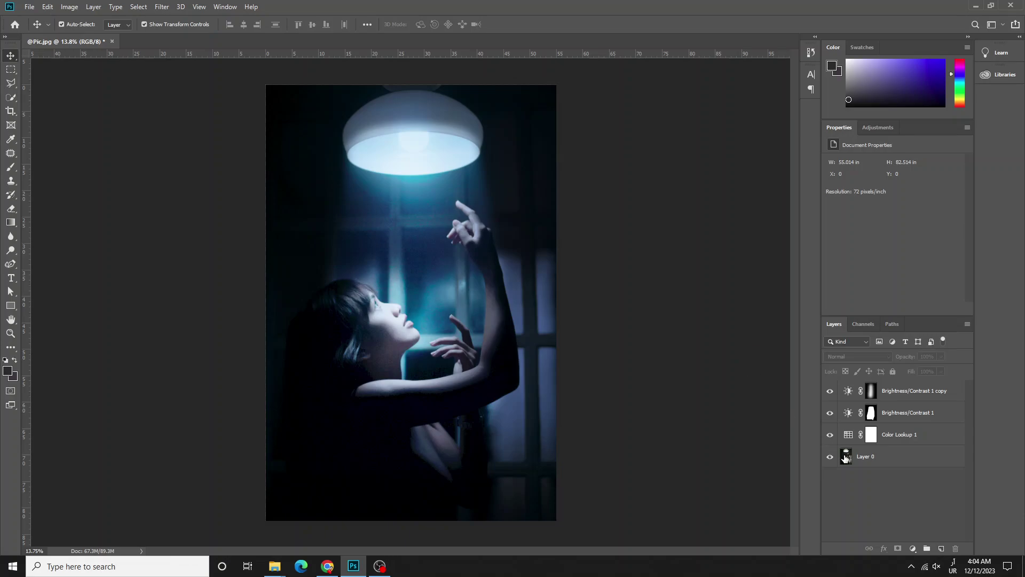
# Group Color Lookup 1 and both Brightness/Contrast layers into Group 1, toggling its visibility to compare
pyautogui.click(896, 436)
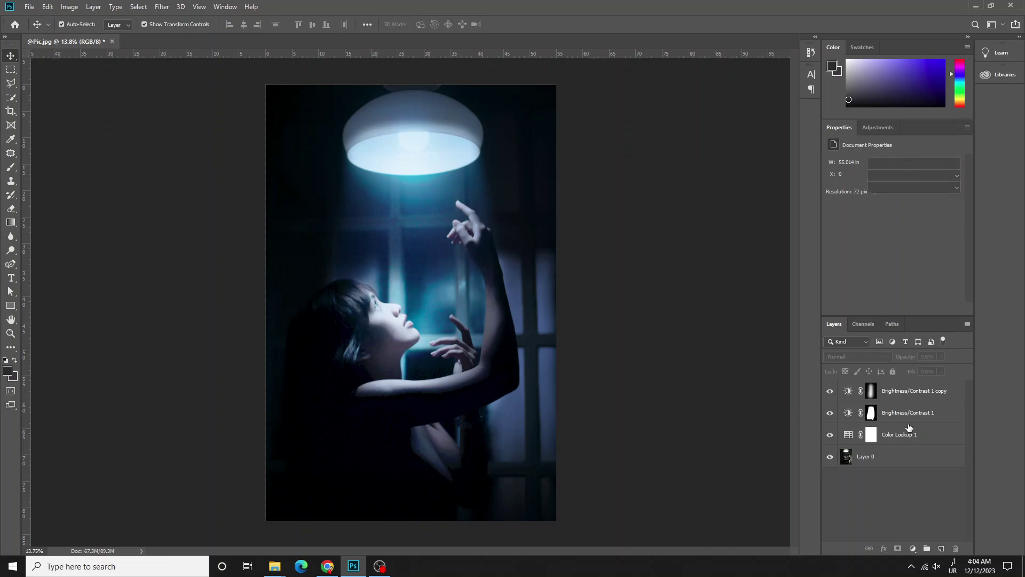
pyautogui.keyDown('shift'); pyautogui.click(916, 395); pyautogui.keyUp('shift')
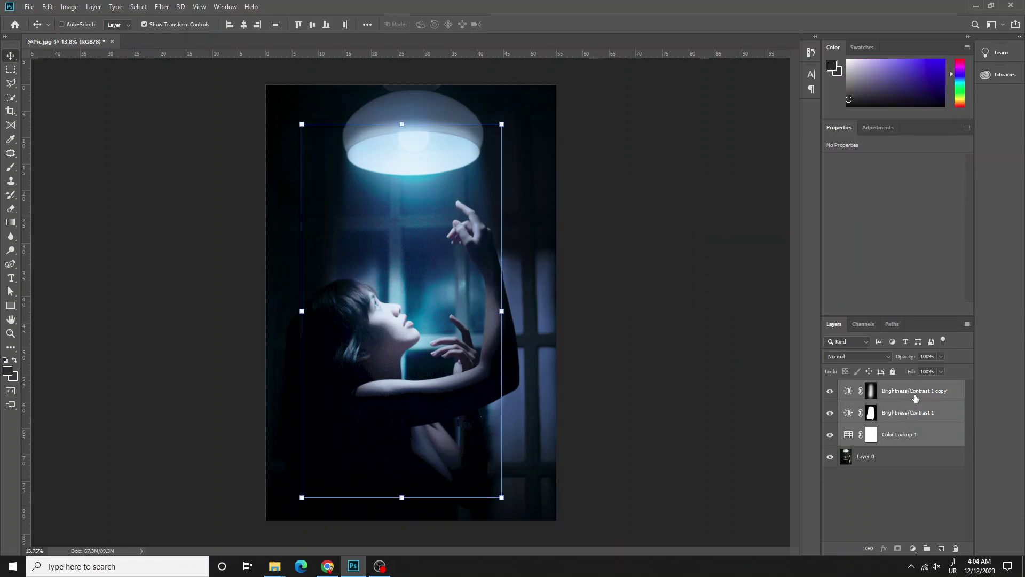
pyautogui.hotkey('ctrl', 'g')
pyautogui.click(831, 387)
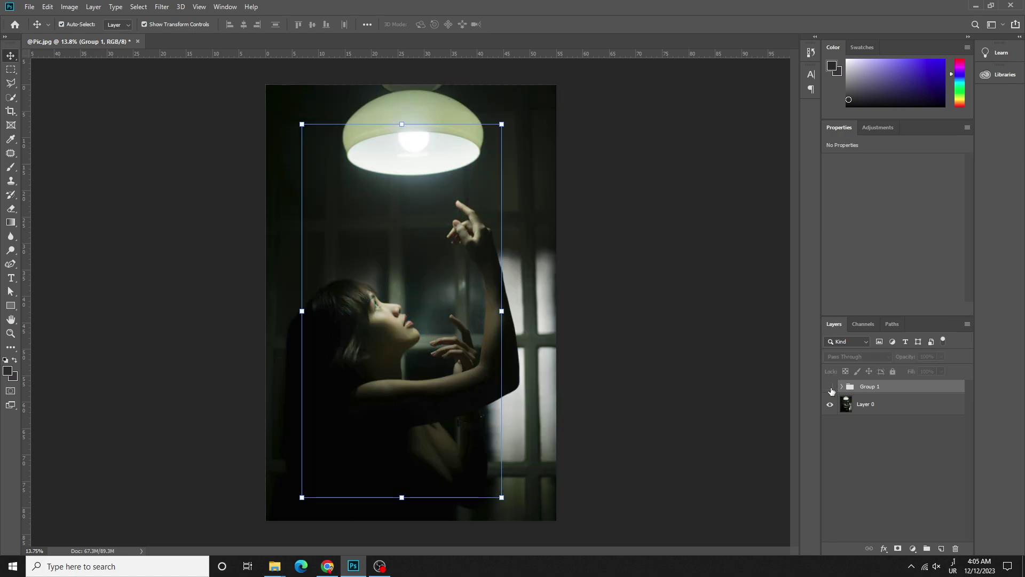
pyautogui.click(739, 326)
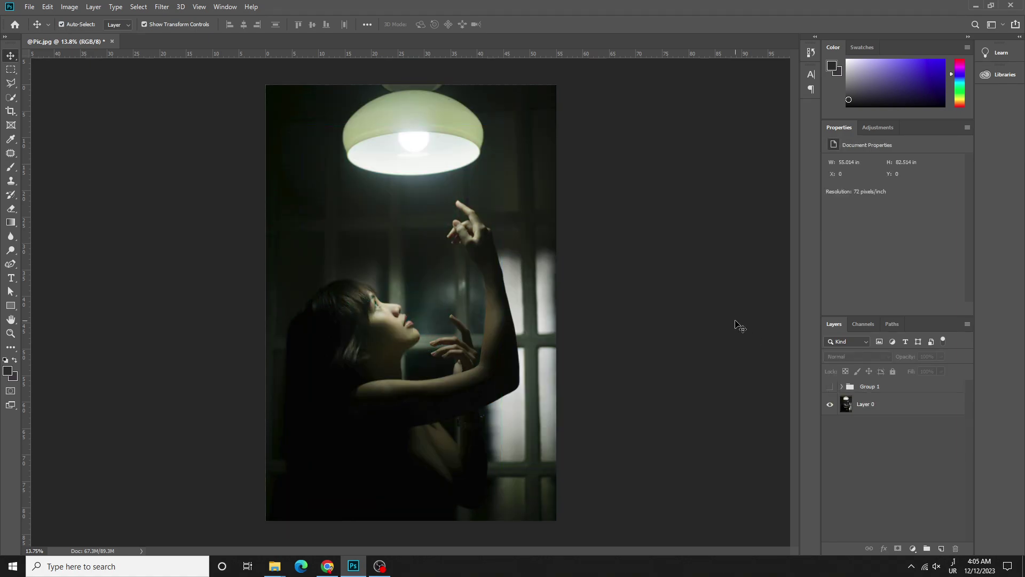
pyautogui.click(830, 388)
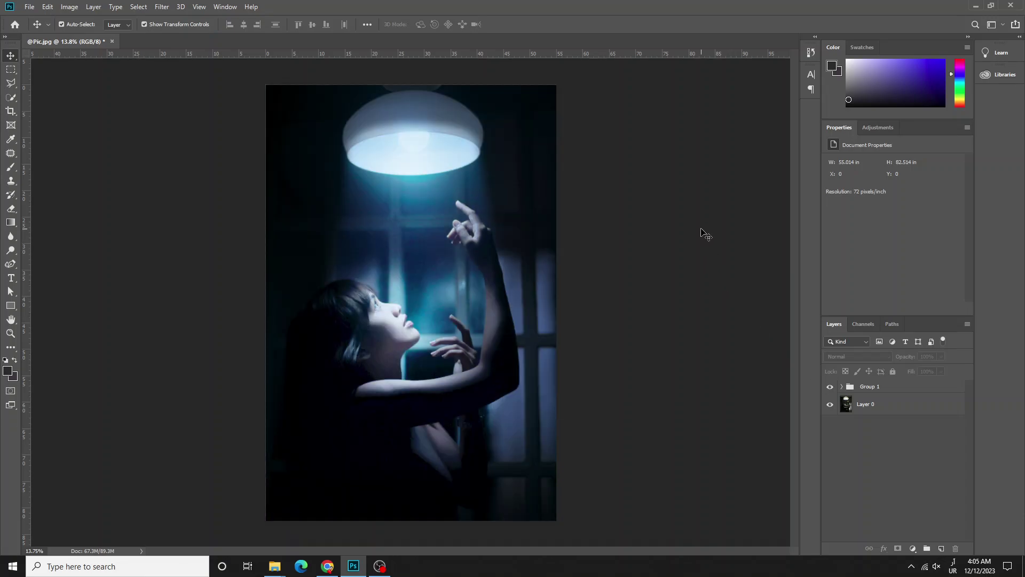
pyautogui.scroll(3, 508, 379)
pyautogui.scroll(-2, 420, 203)
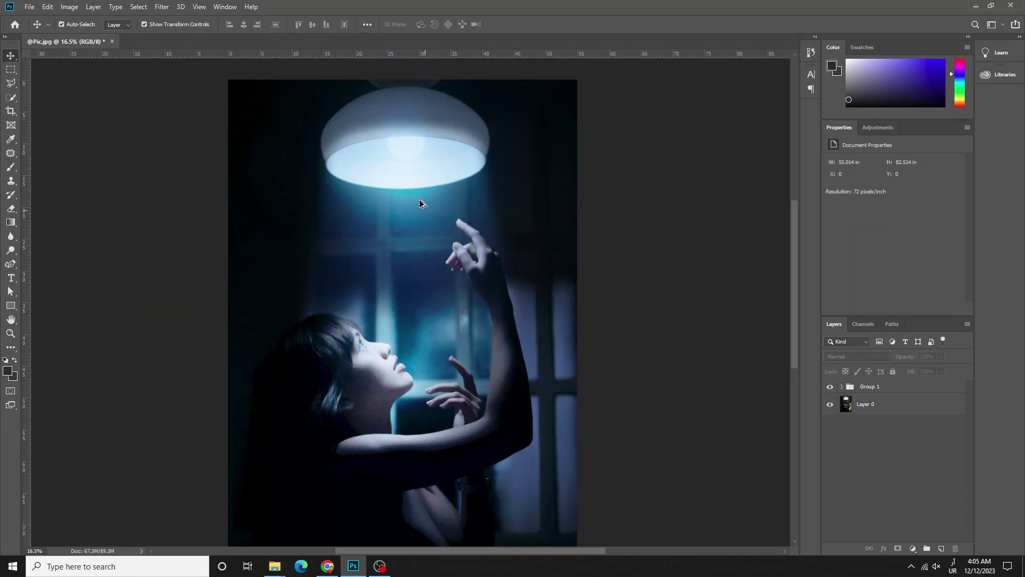
pyautogui.scroll(1, 419, 203)
pyautogui.scroll(-2, 406, 167)
pyautogui.scroll(-1, 388, 213)
pyautogui.scroll(-1, 647, 313)
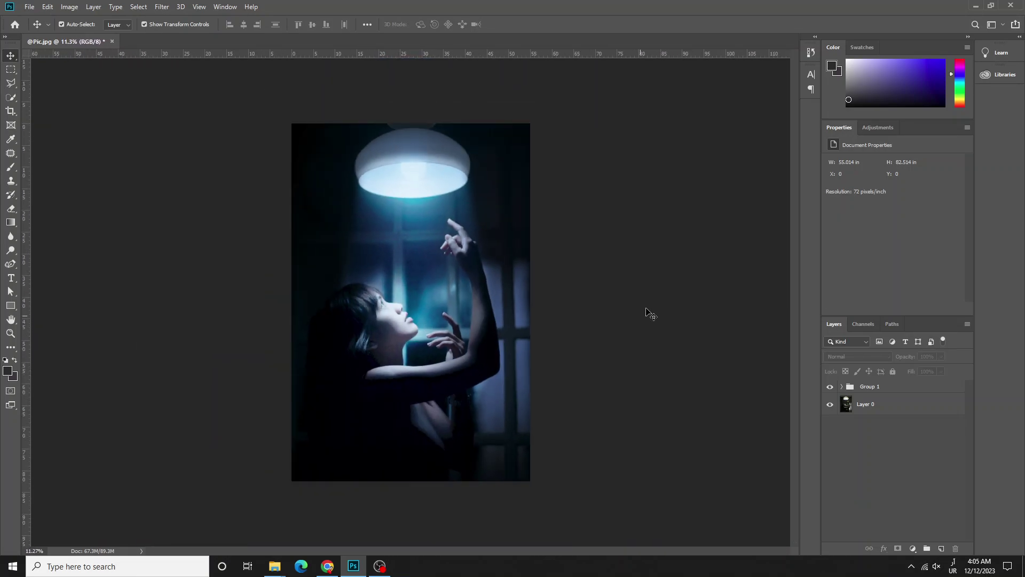
pyautogui.scroll(1, 630, 235)
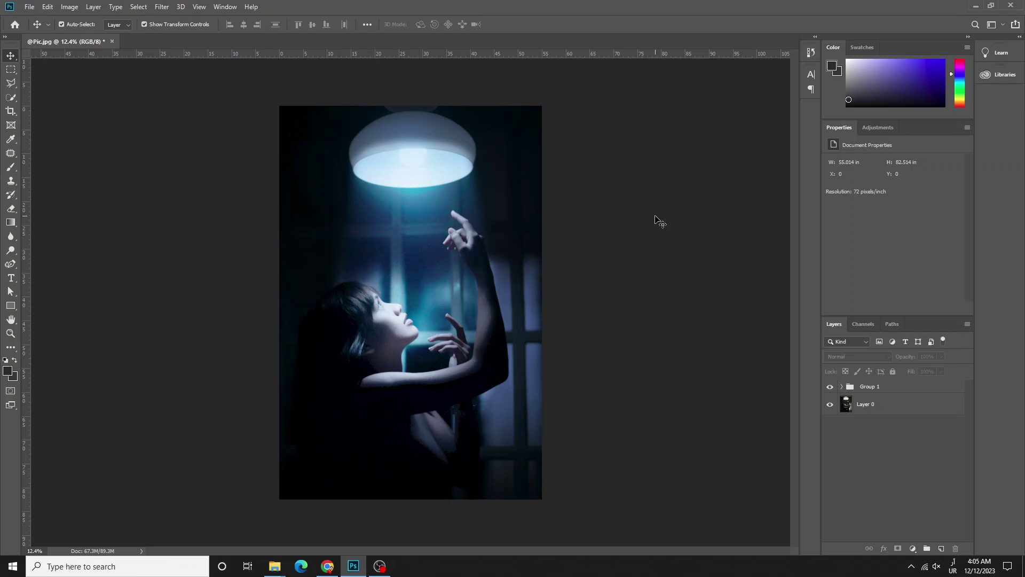